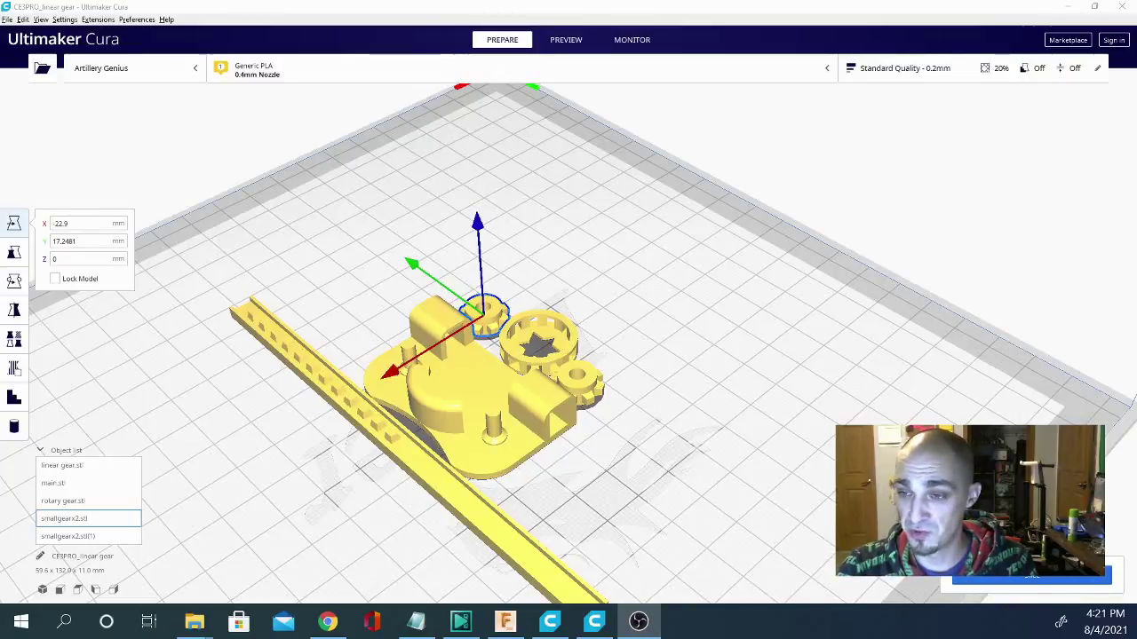
Clear the model selection and examine the gear parts on the build plate from several rotated and tilted angles.
left_click(815, 322)
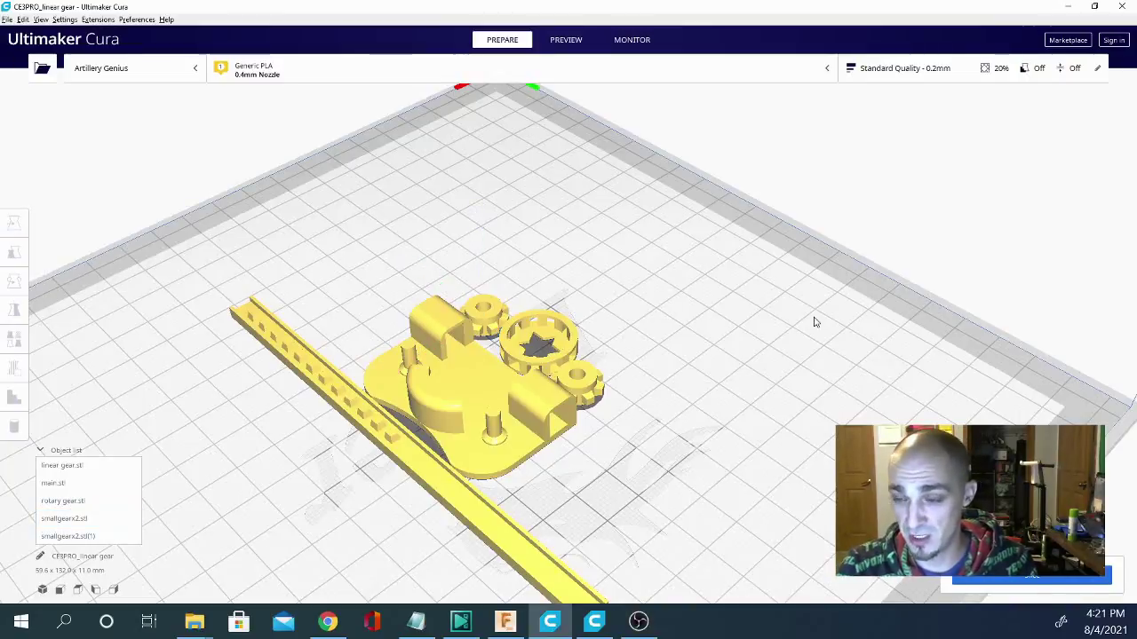
right_click_drag(814, 322, 814, 322)
key("Left")
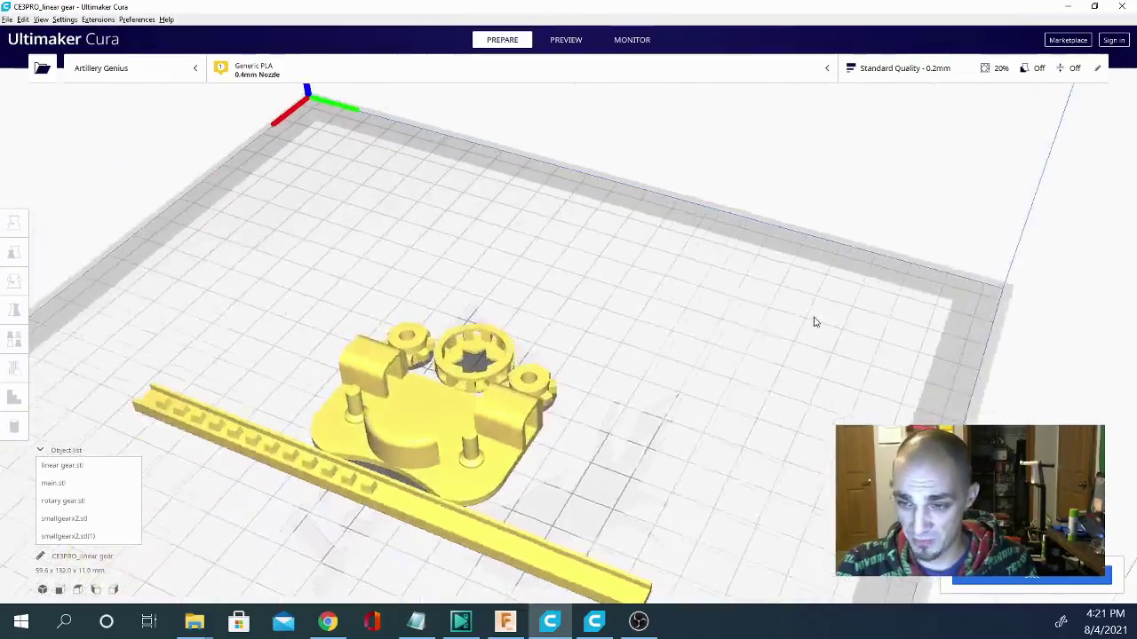
key("Left")
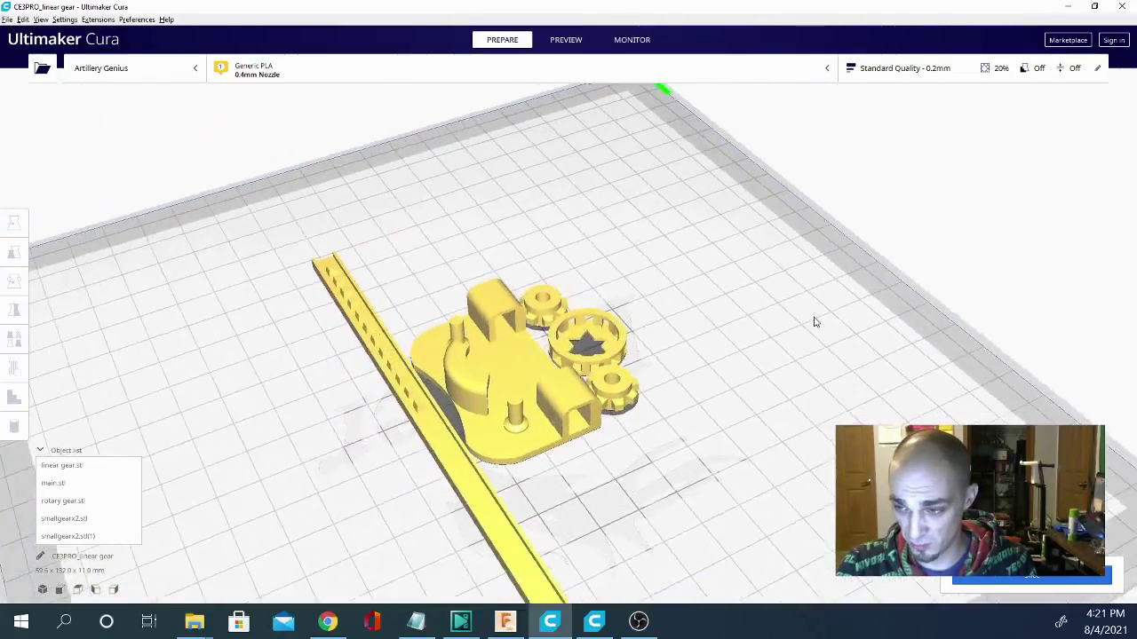
key("Left")
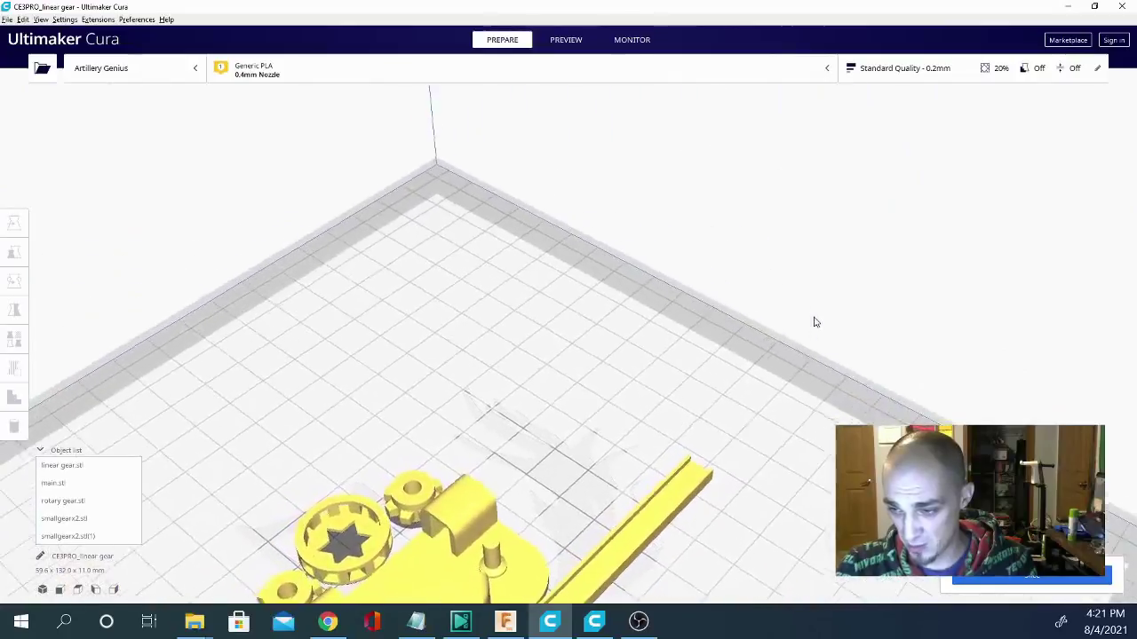
key("Left")
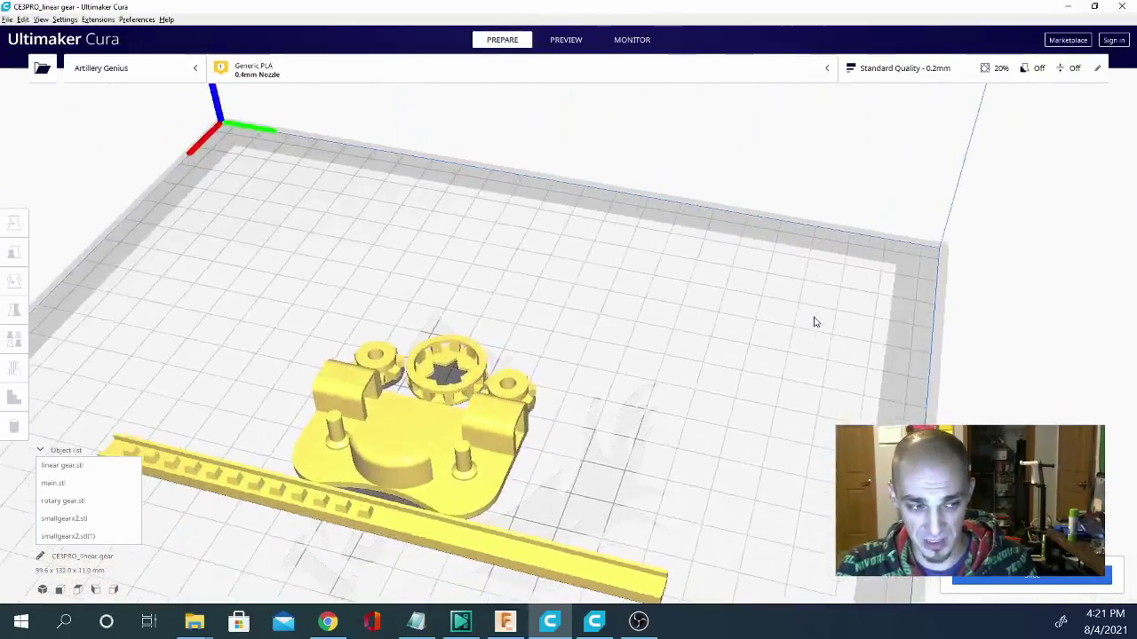
key("Up")
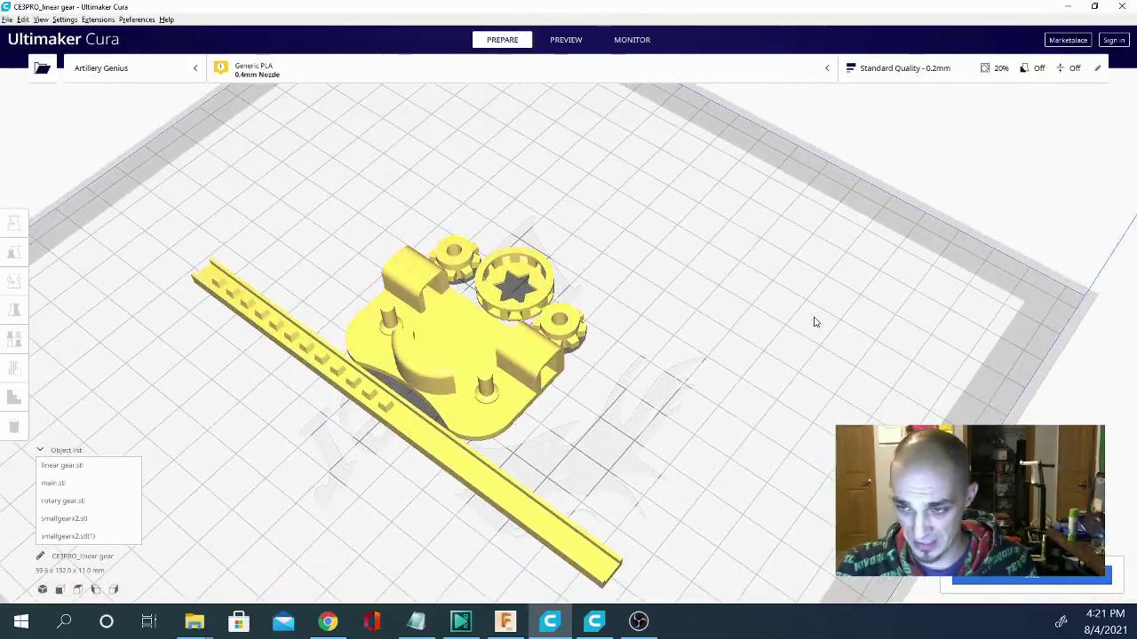
key("Down")
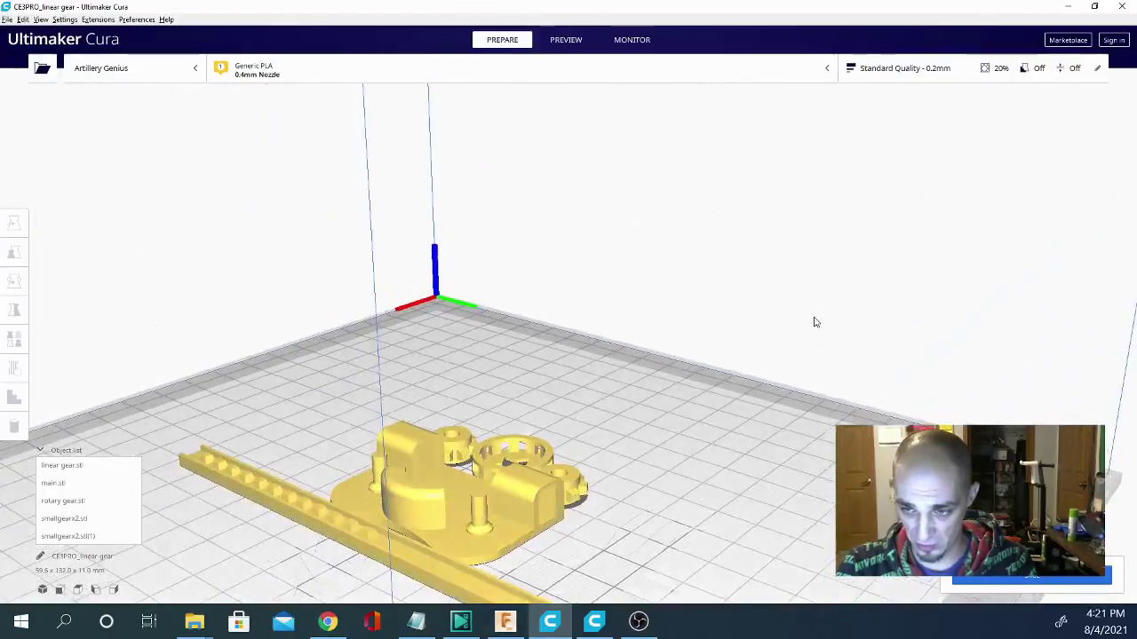
key("Up")
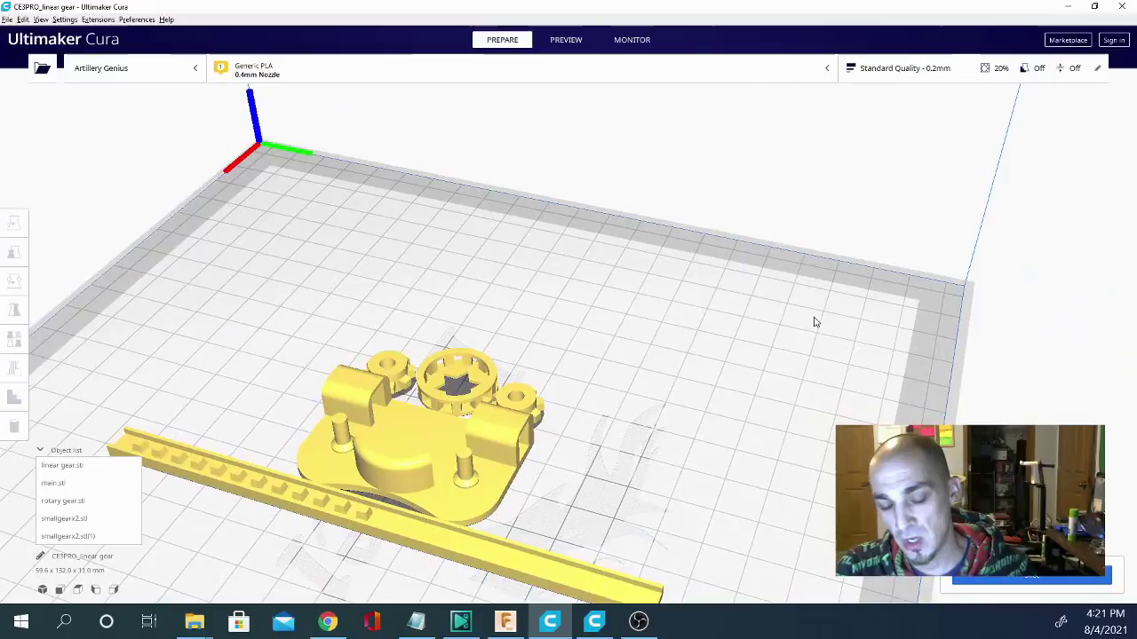
Inspect the gear arrangement at different zoom levels, from the whole build plate to a close view of the parts.
scroll(815, 322, "down", 3)
key("Up")
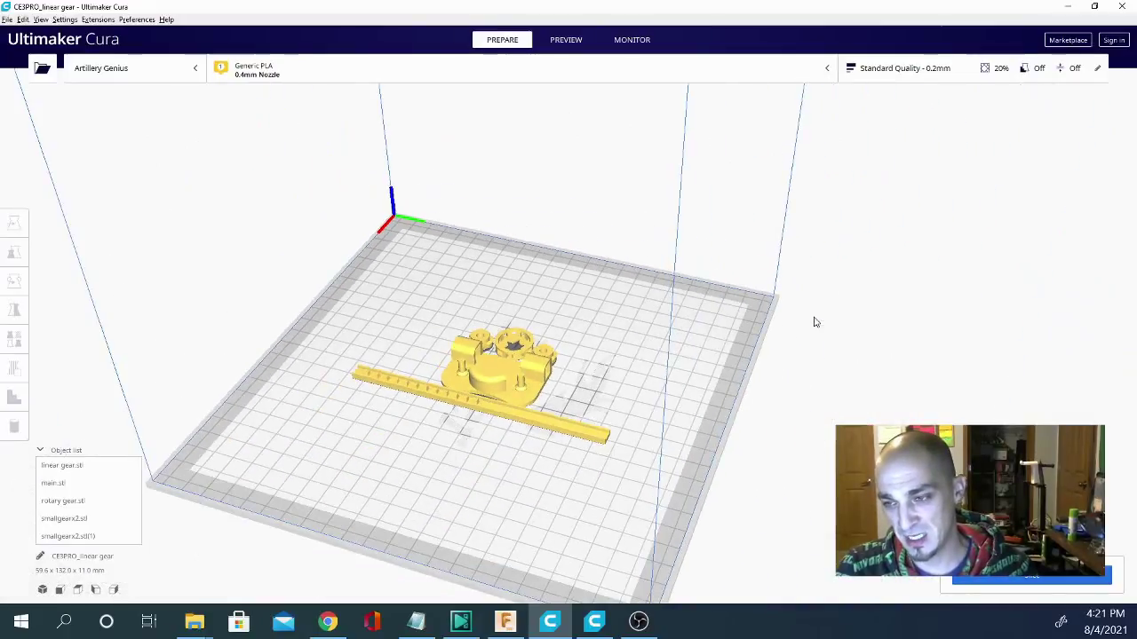
key("Left")
key("Down")
key("Up")
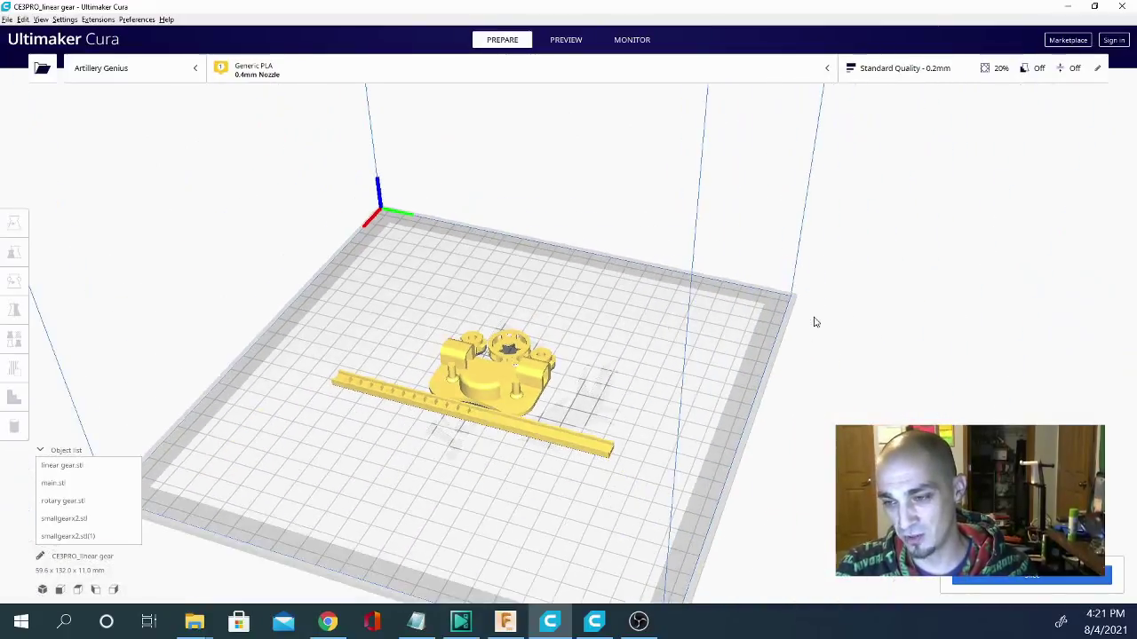
key("Down")
key("Up")
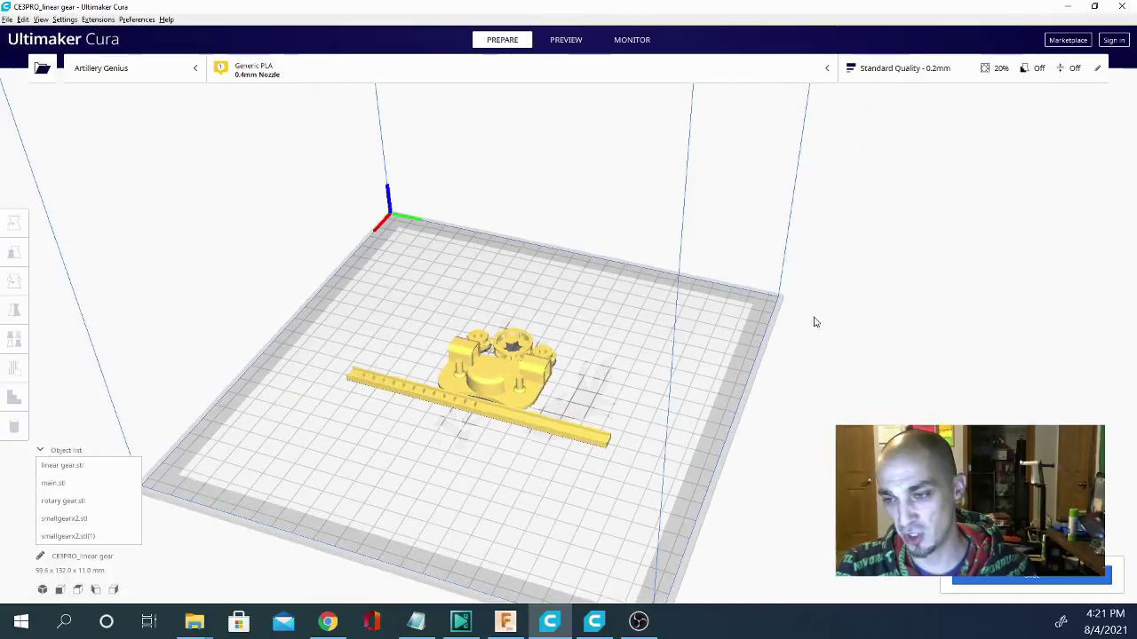
key("Down")
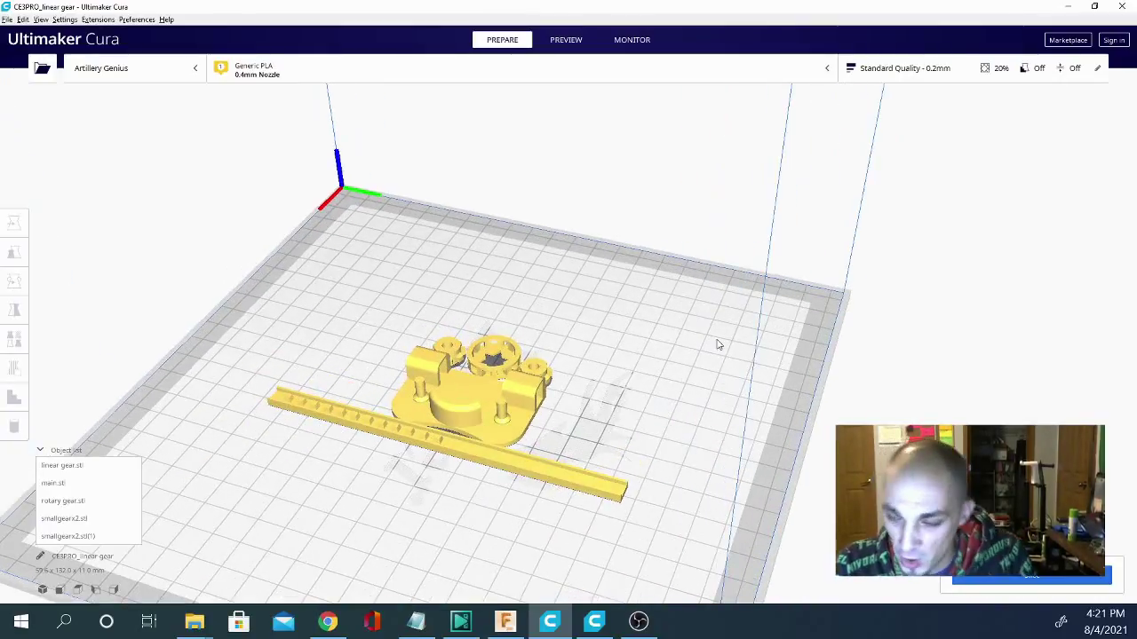
scroll(634, 450, "up", 2)
scroll(612, 453, "down", 8)
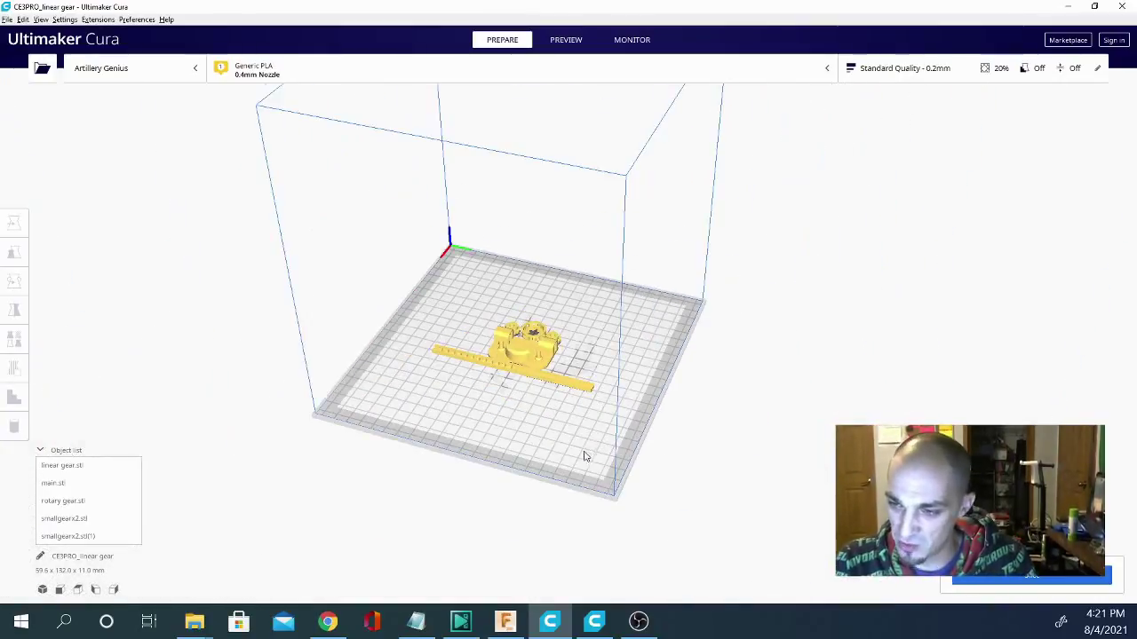
scroll(577, 466, "up", 5)
scroll(571, 475, "up", 5)
scroll(467, 476, "down", 4)
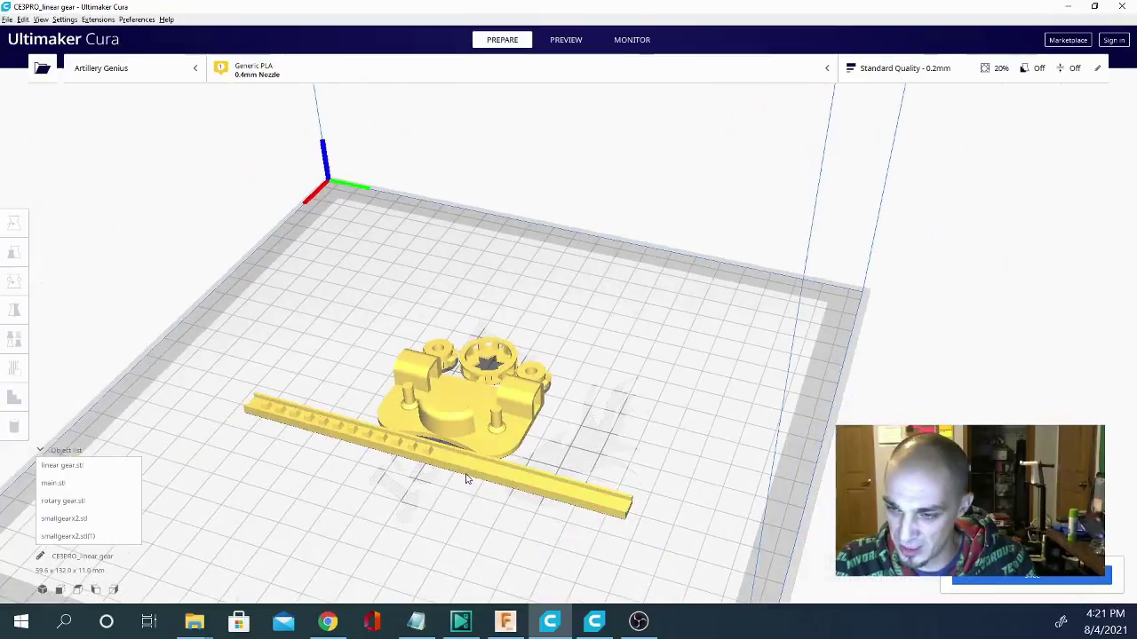
scroll(467, 476, "up", 3)
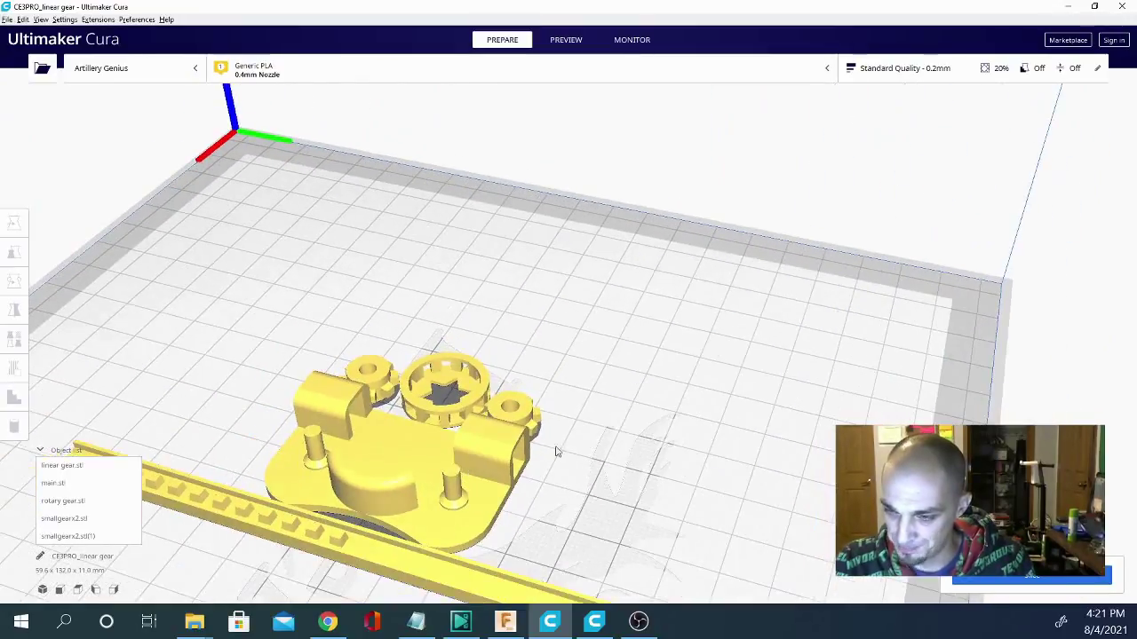
Examine the gear parts from above and from the opposite side, leaving no model selected.
right_click_drag(715, 438, 393, 459)
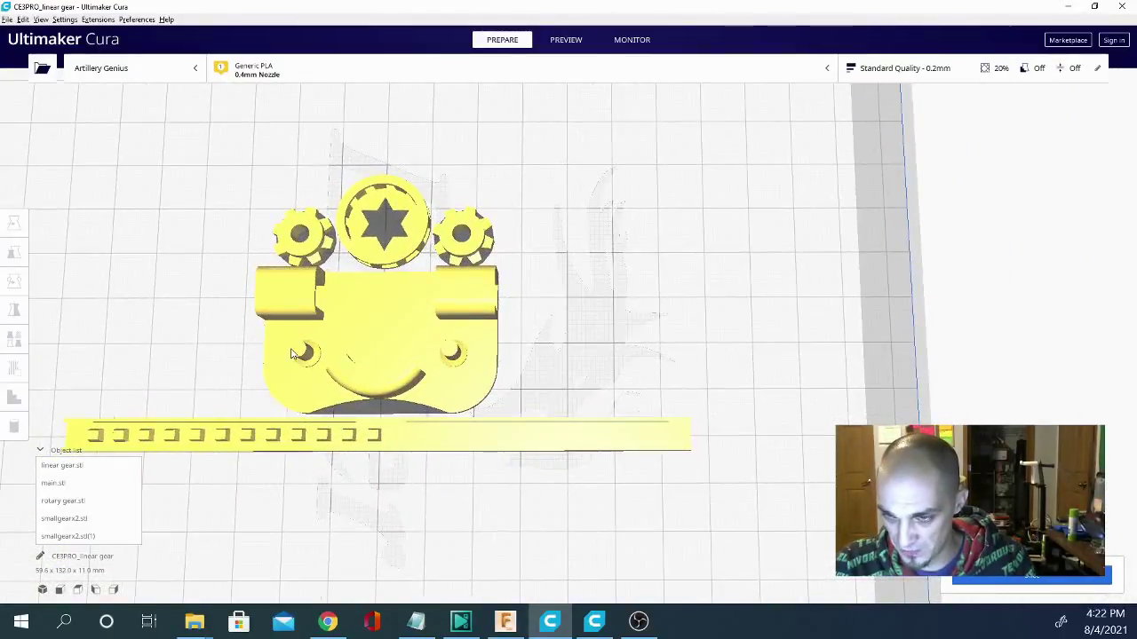
middle_click_drag(322, 357, 453, 384)
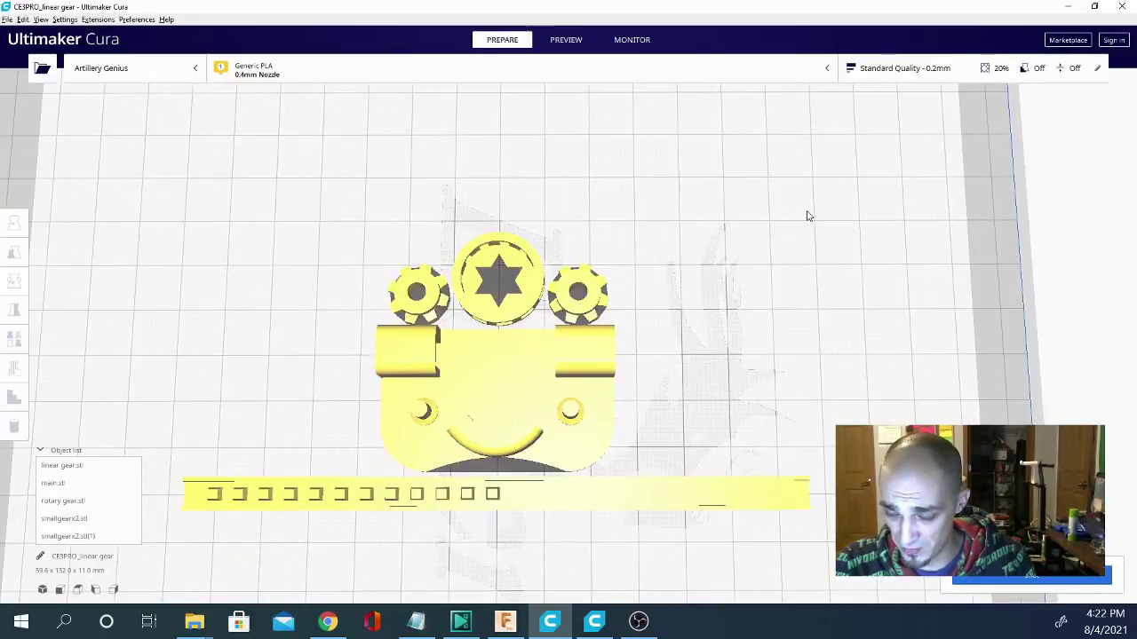
left_click(473, 397)
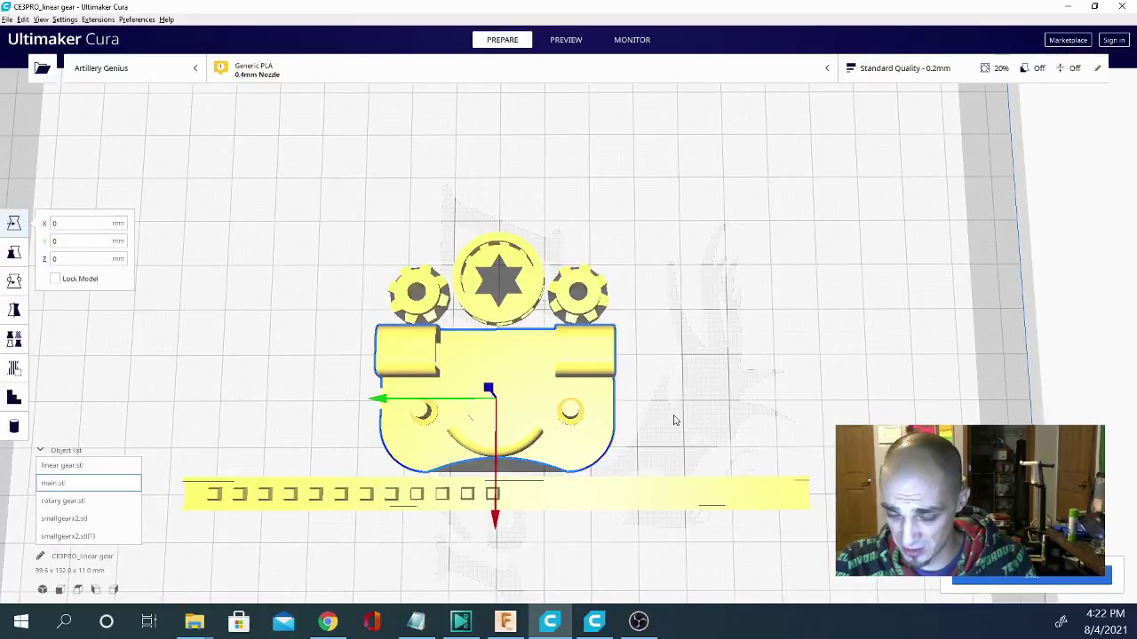
right_click_drag(518, 392, 387, 354)
left_click(457, 357)
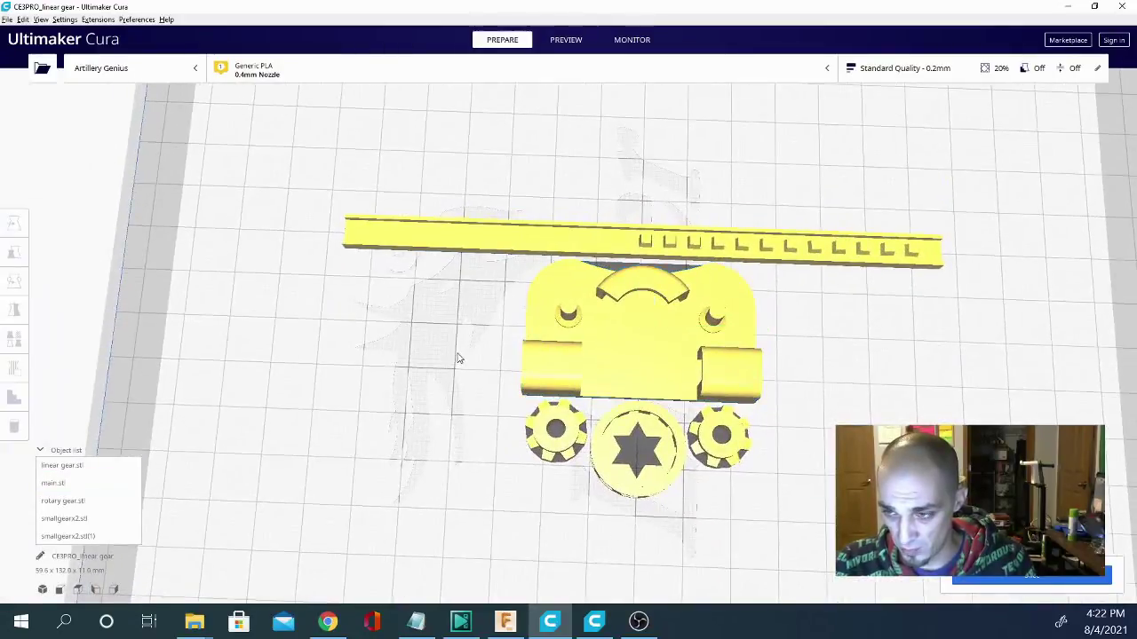
right_click_drag(457, 357, 680, 373)
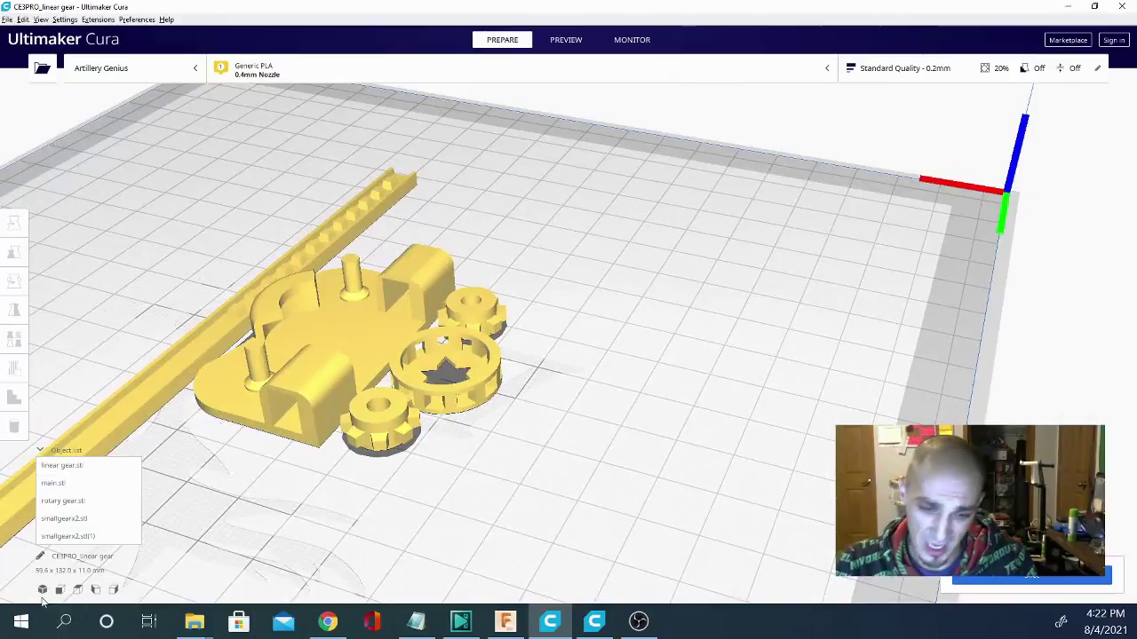
View the build plate in the preset 3D, front, top, left and right camera views in turn.
left_click(42, 592)
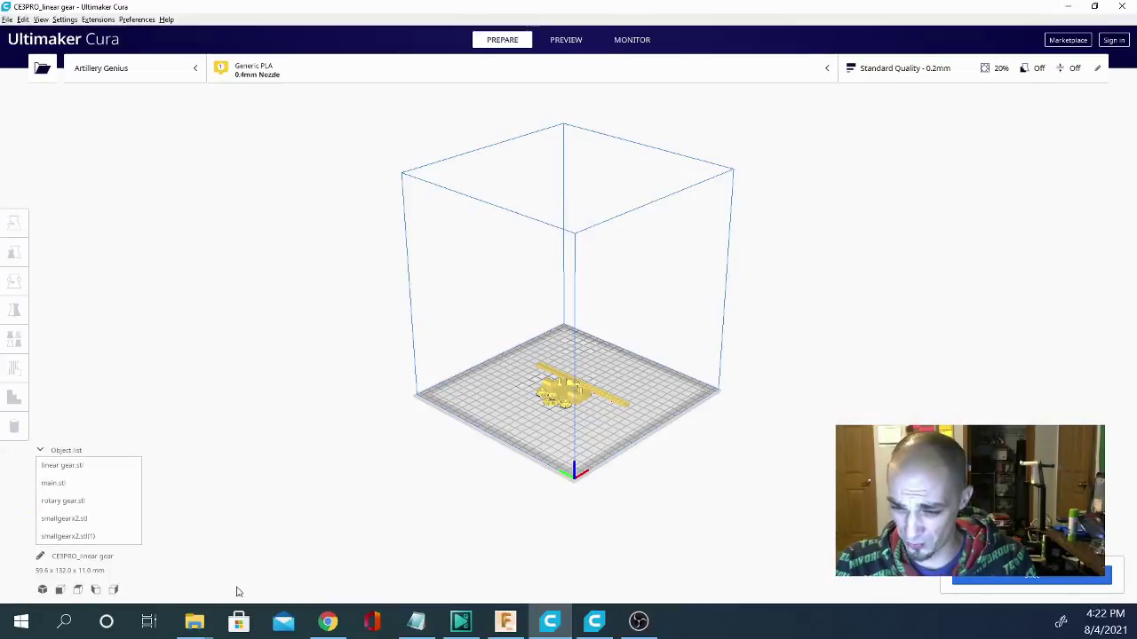
left_click(61, 590)
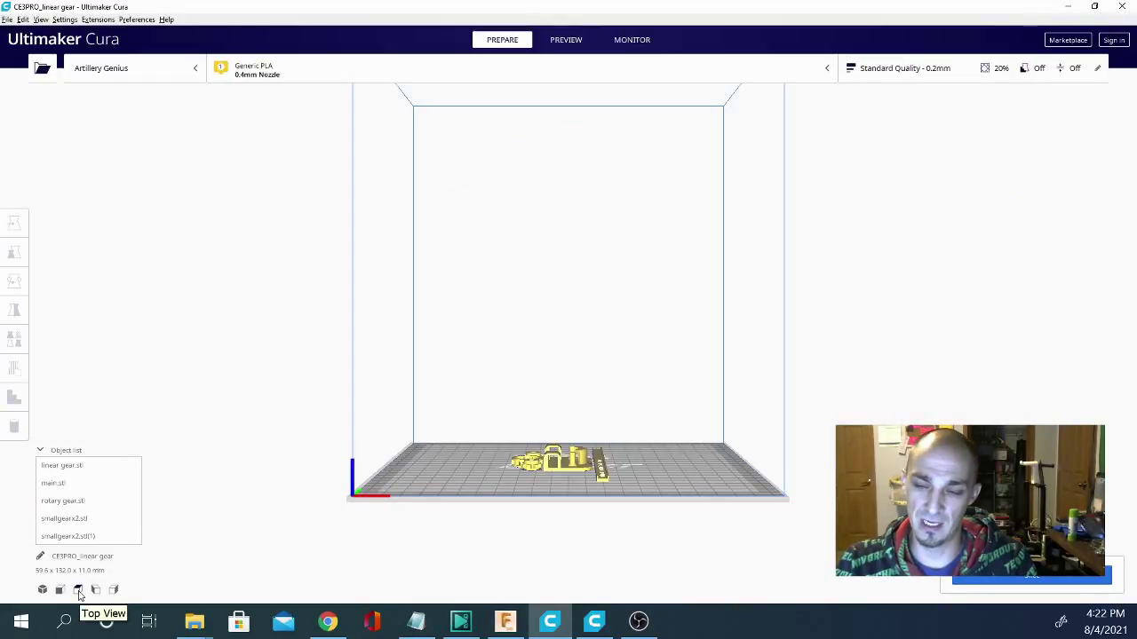
left_click(78, 591)
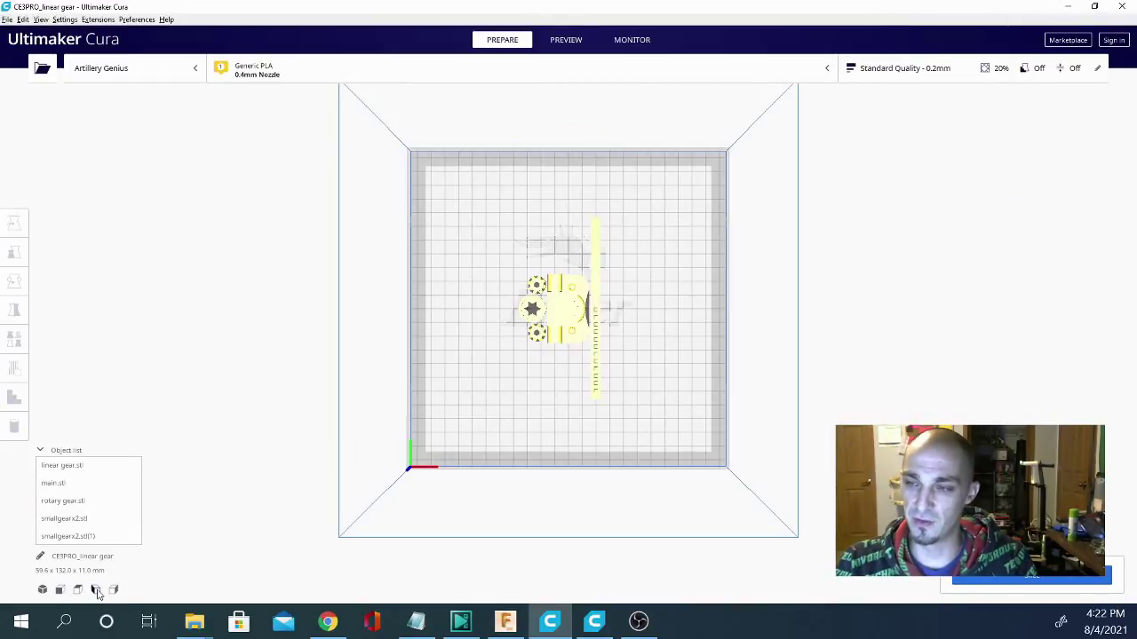
left_click(96, 591)
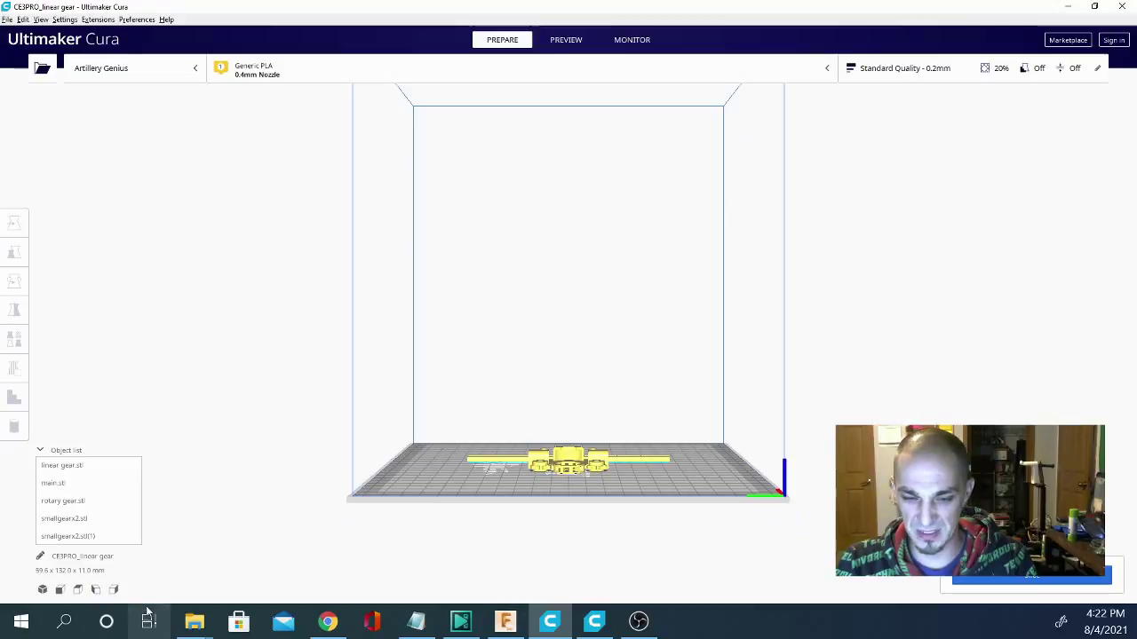
left_click(113, 590)
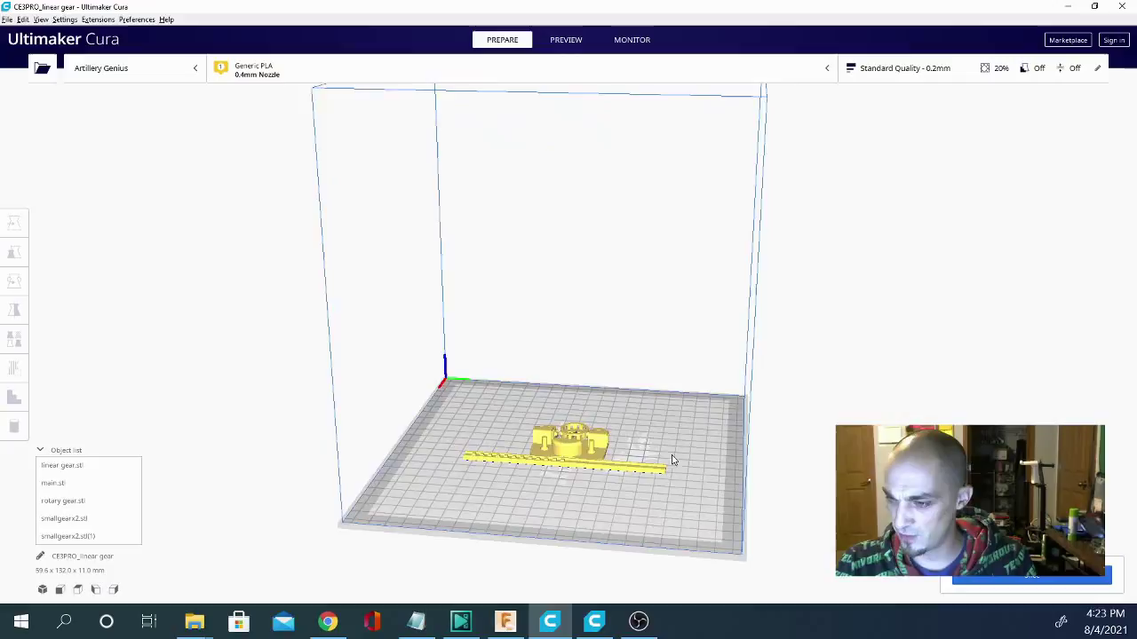
Examine the main plate's pegs and curved wall and the linear gear's teeth up close from low angles.
right_click_drag(672, 459, 566, 257)
scroll(562, 380, "up", 10)
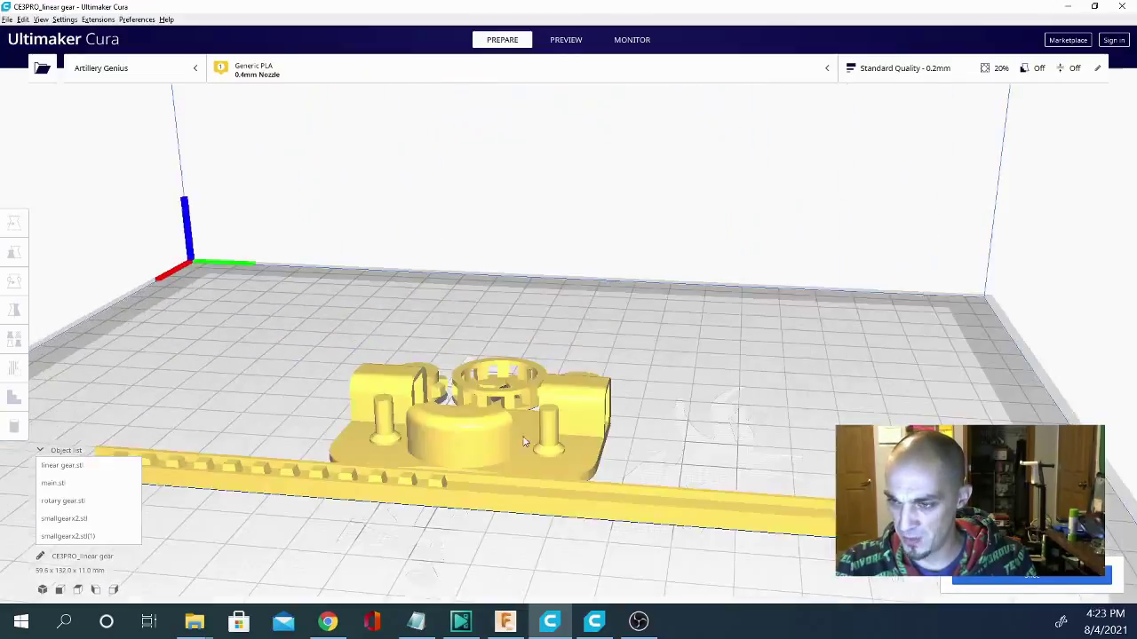
key("Left")
key("Left")
key("Left")
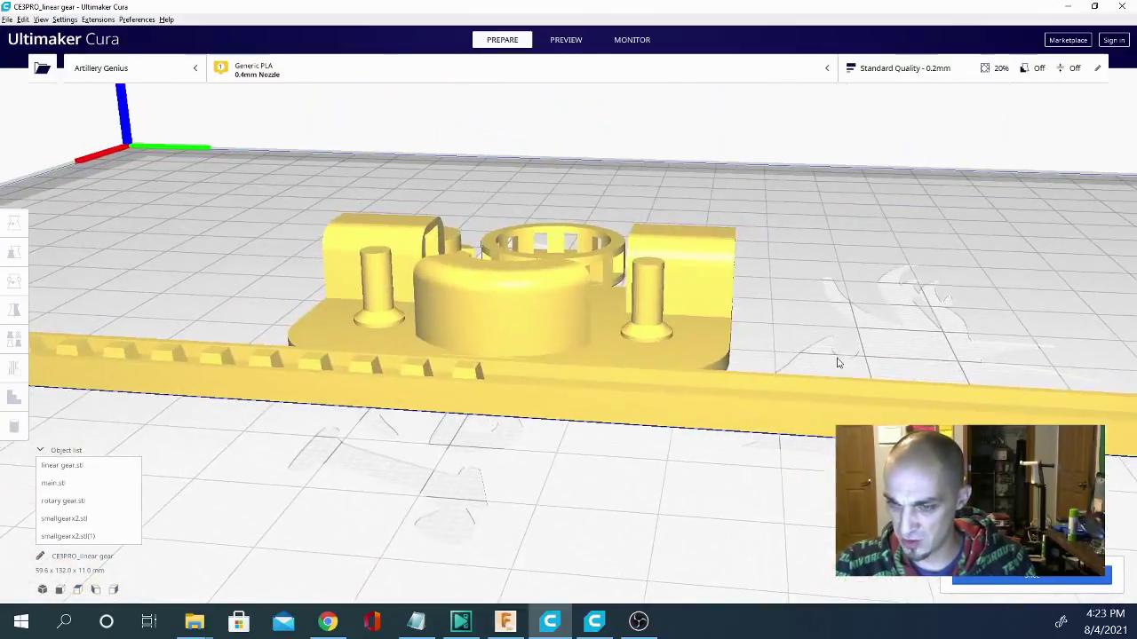
key("Left")
key("Left")
key("Left")
key("Left")
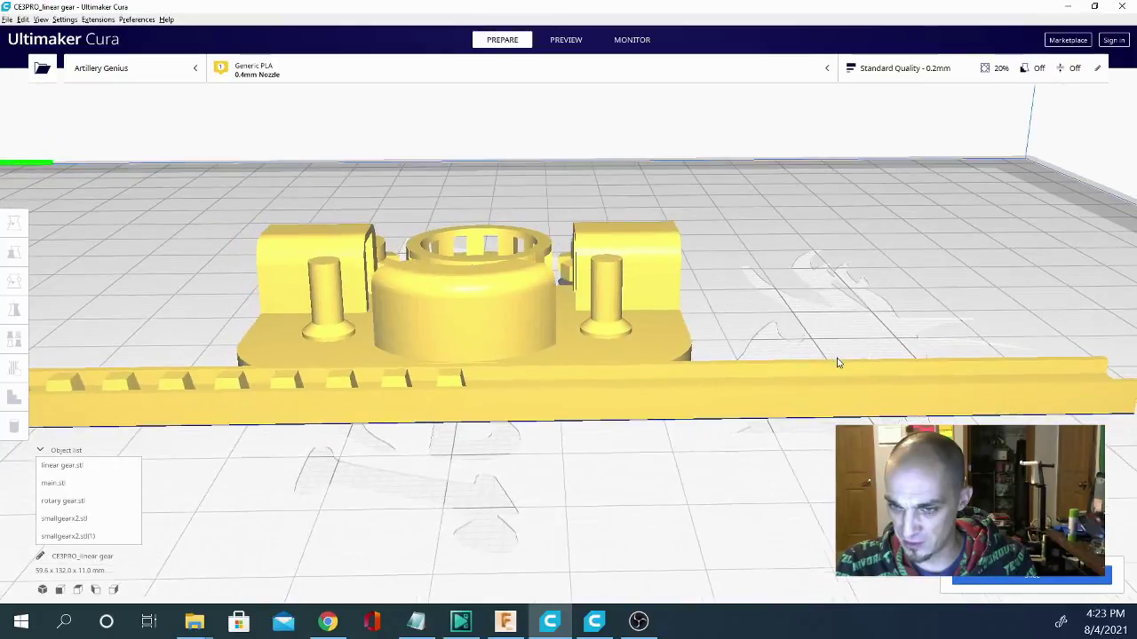
key("Left")
key("Left")
key("Left")
key("Left")
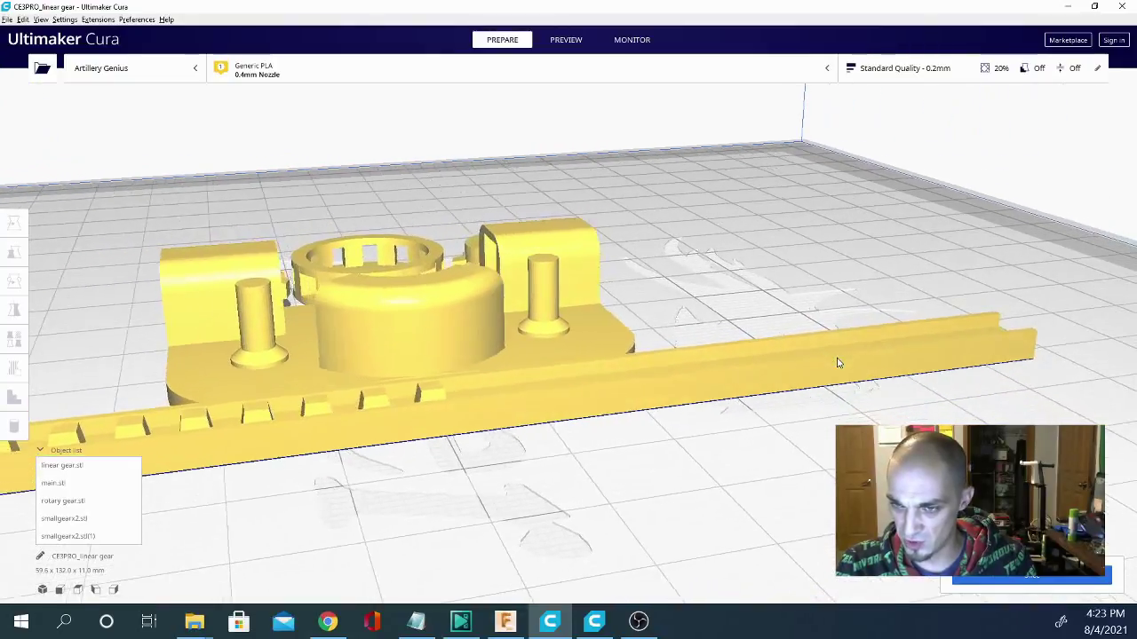
key("Left")
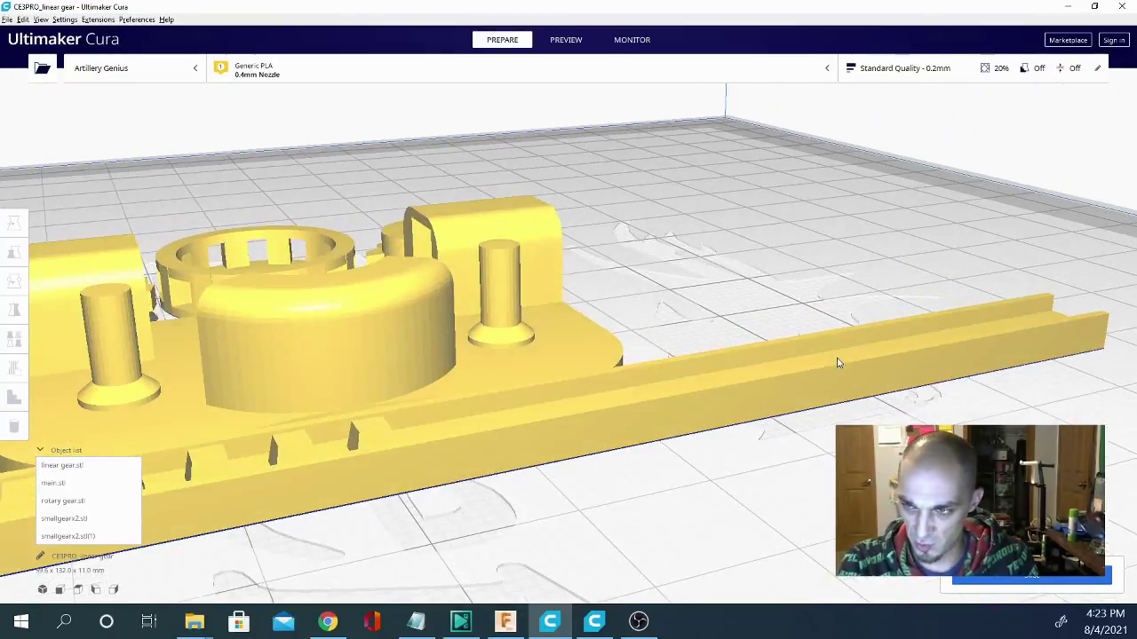
key("Left")
key("Left")
key("Left")
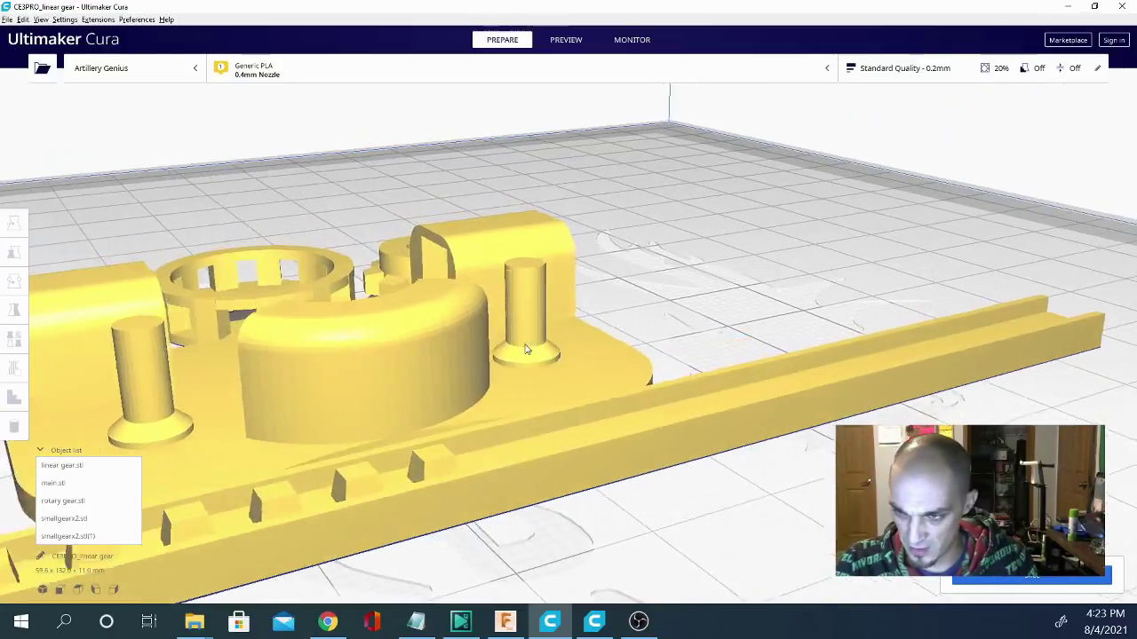
key("Left")
key("Left")
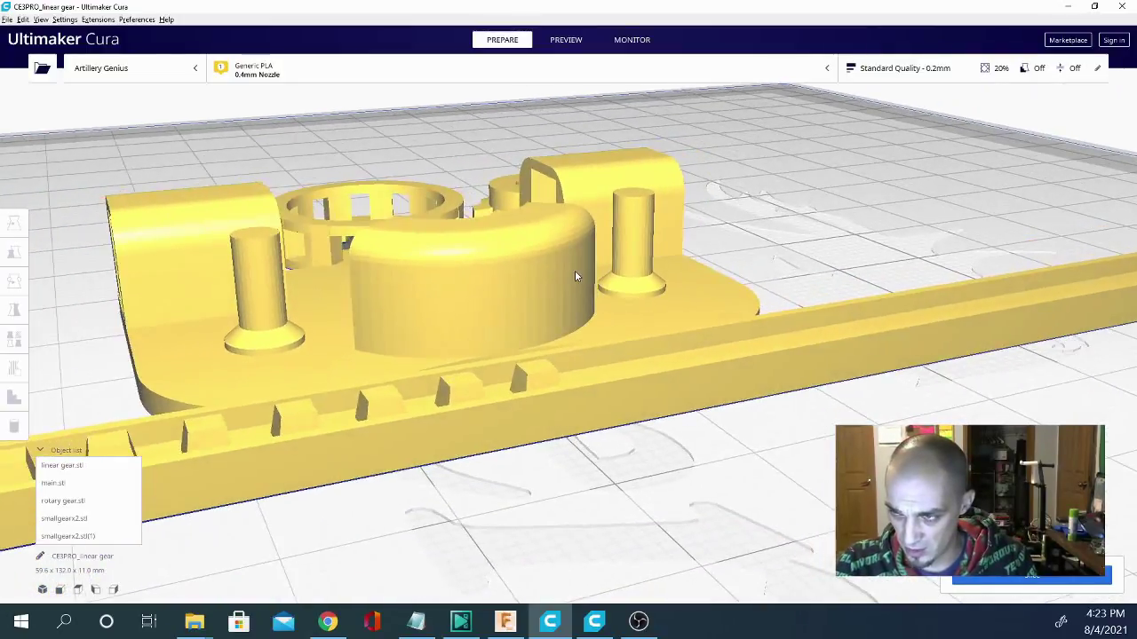
right_click_drag(539, 289, 511, 265)
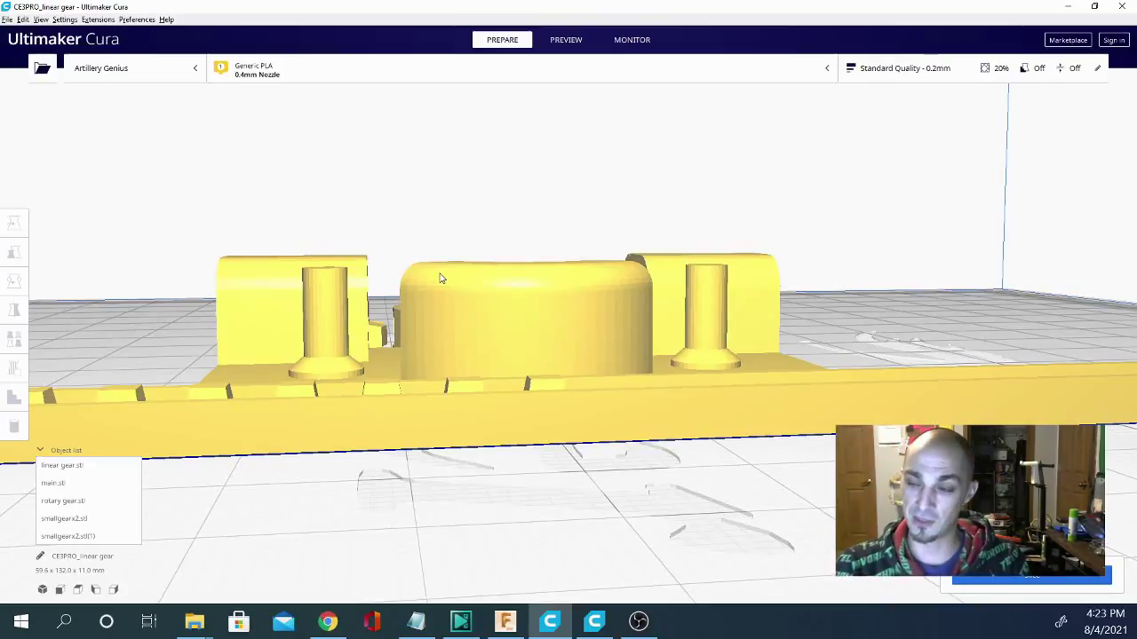
Look over the complete gear arrangement on the build plate from the small-gear side.
right_click_drag(149, 236, 720, 451)
scroll(720, 452, "down", 15)
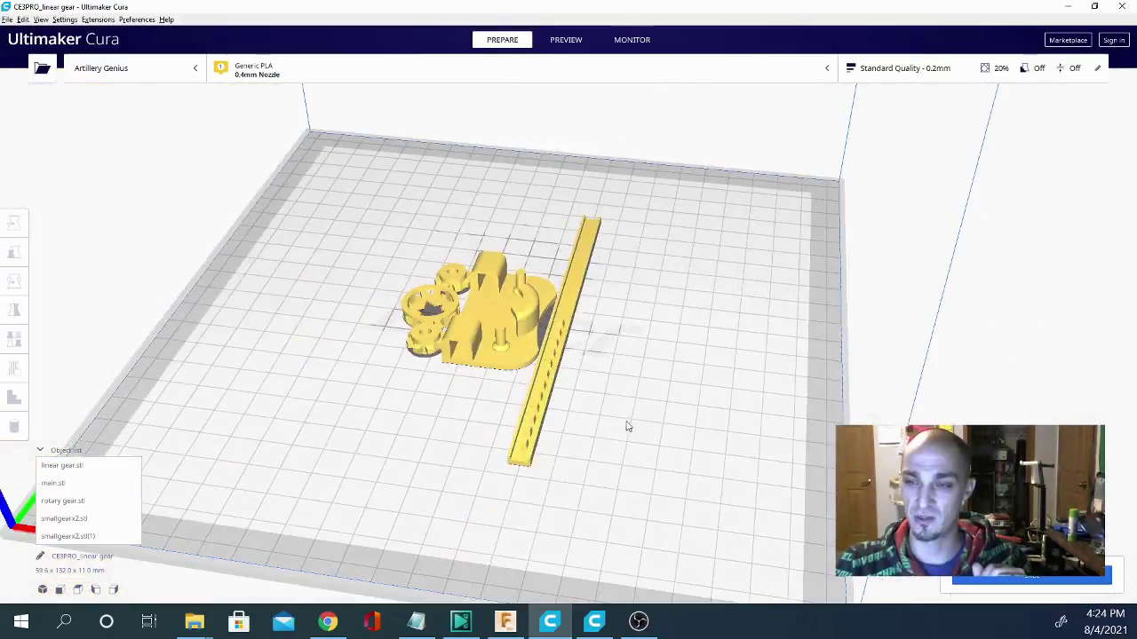
scroll(277, 397, "up", 2)
right_click_drag(277, 397, 454, 366)
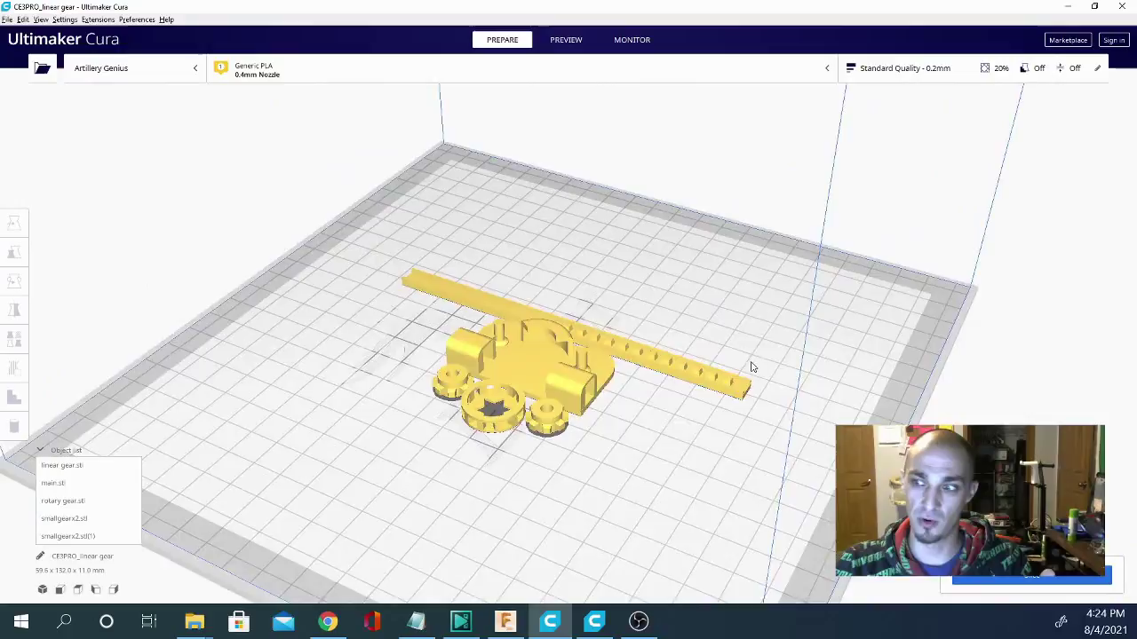
right_click_drag(751, 360, 766, 439)
right_click_drag(462, 454, 628, 498)
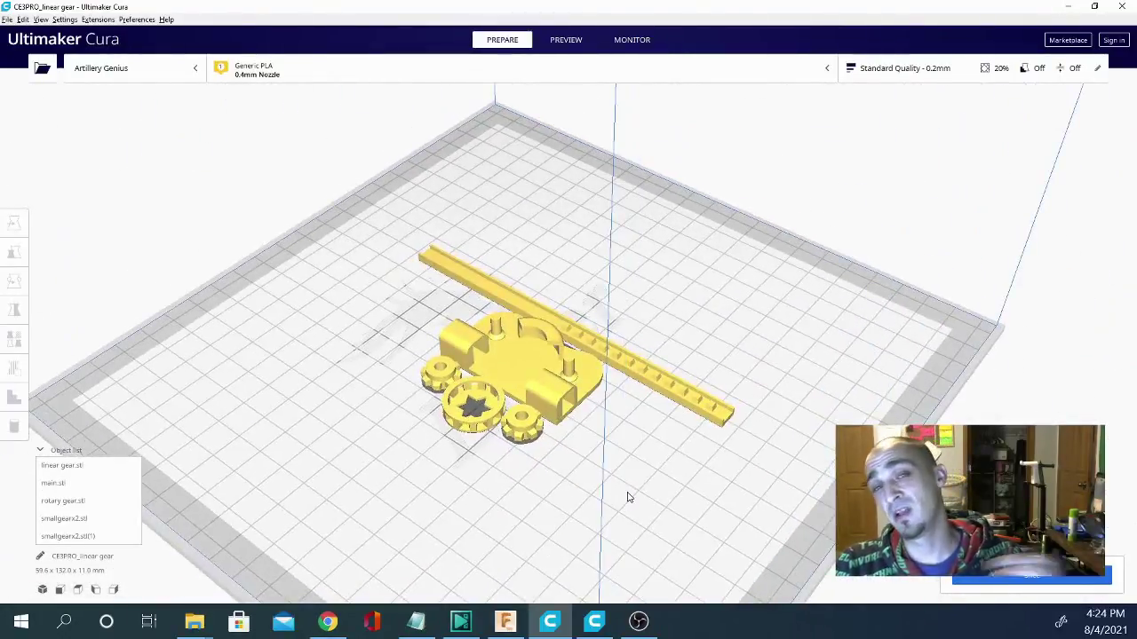